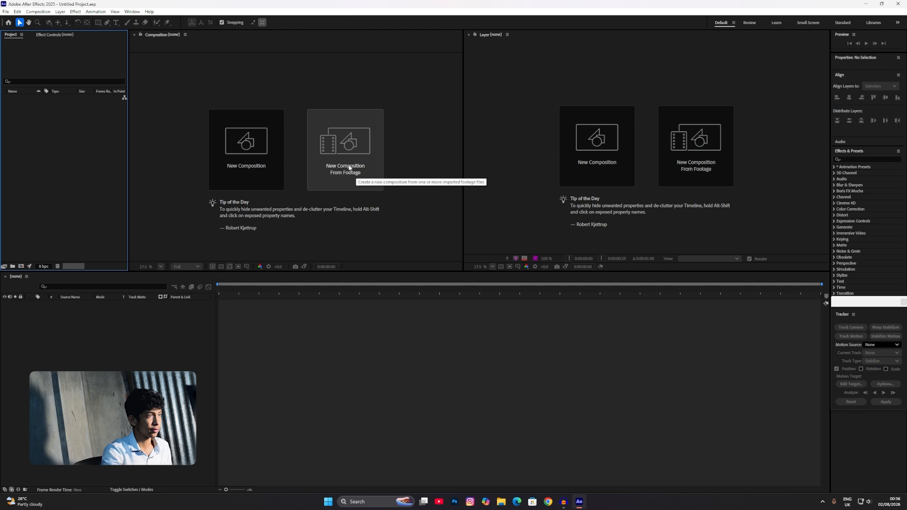
Step: Create a new composition from the 15733851_3840_2160_50fps footage in Downloads
left_click(349, 167)
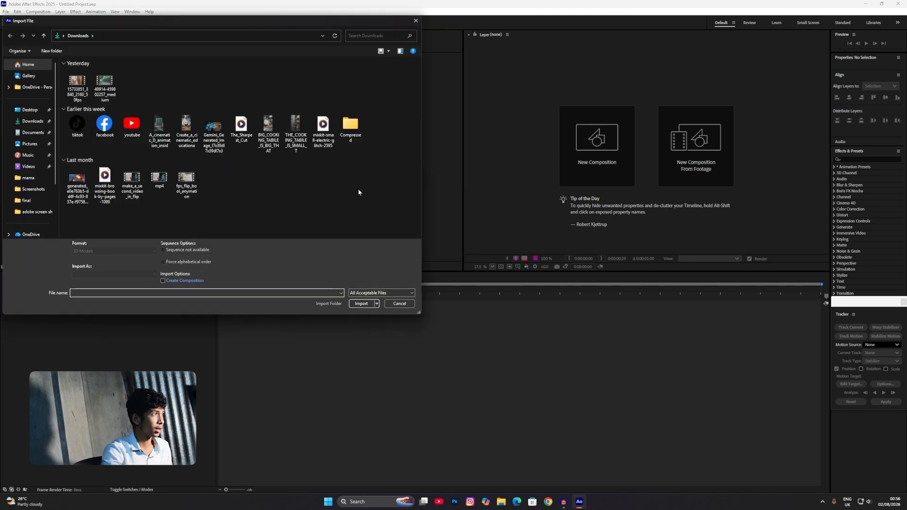
left_click(75, 87)
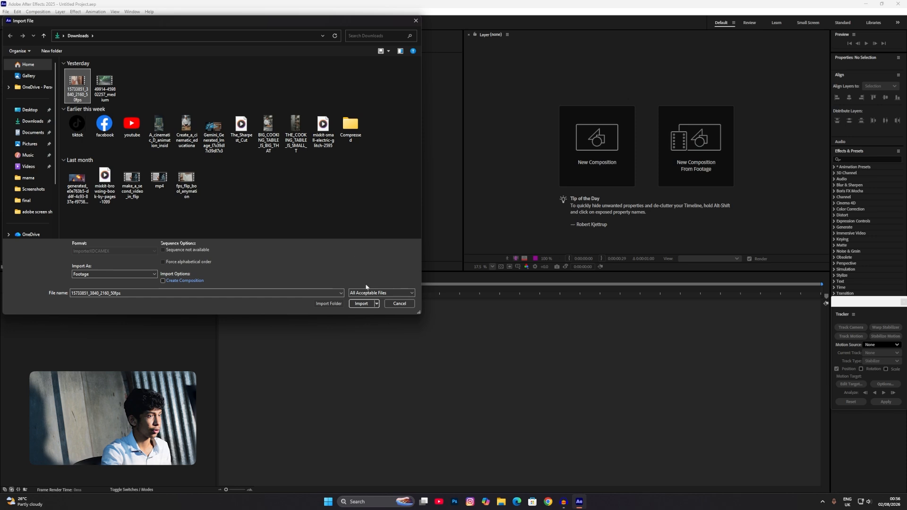
left_click(362, 305)
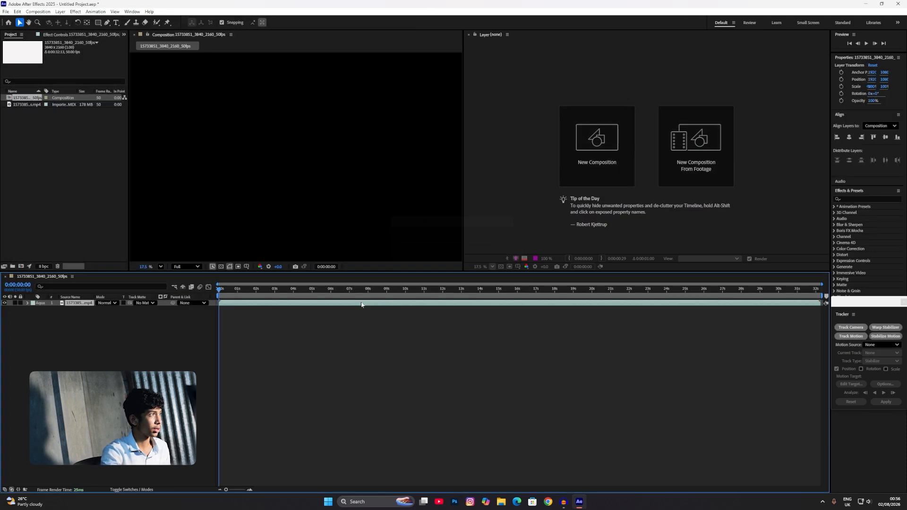
Step: Import the youtube image file from Downloads into the project as footage
right_click(30, 120)
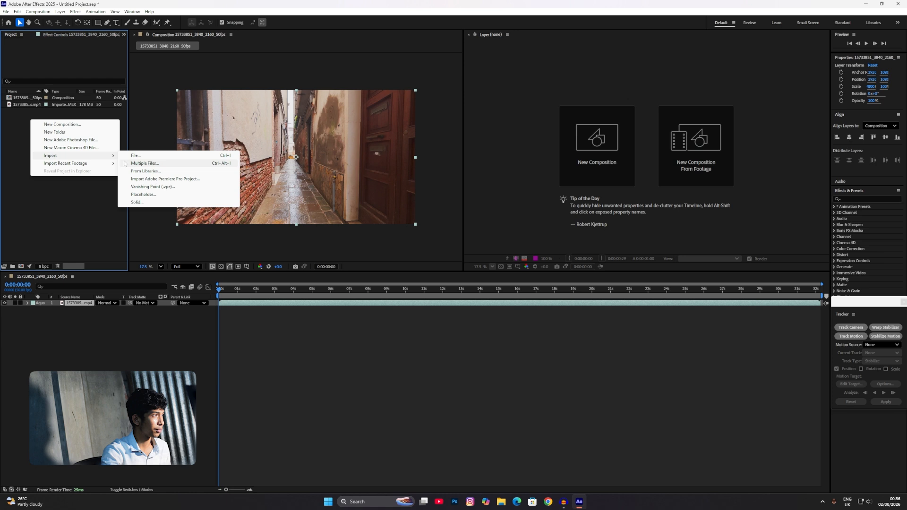
left_click(137, 156)
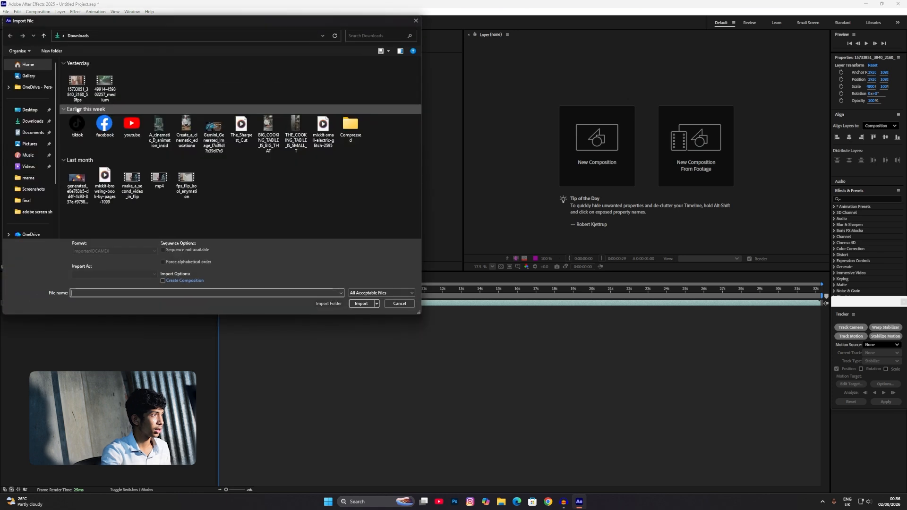
left_click(133, 135)
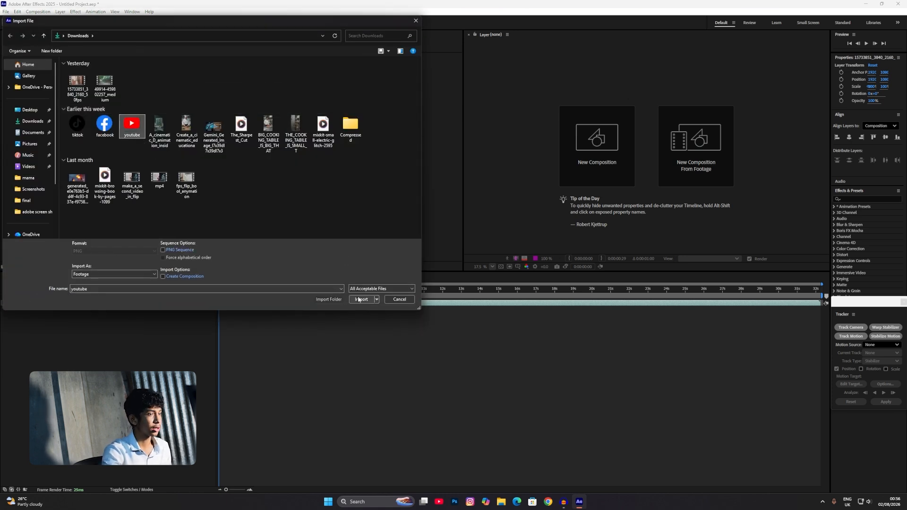
left_click(361, 299)
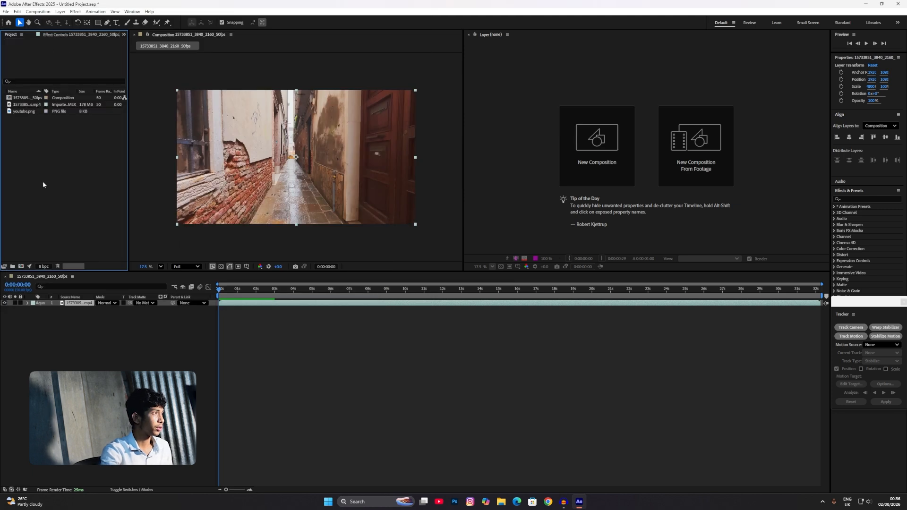
left_click(42, 105)
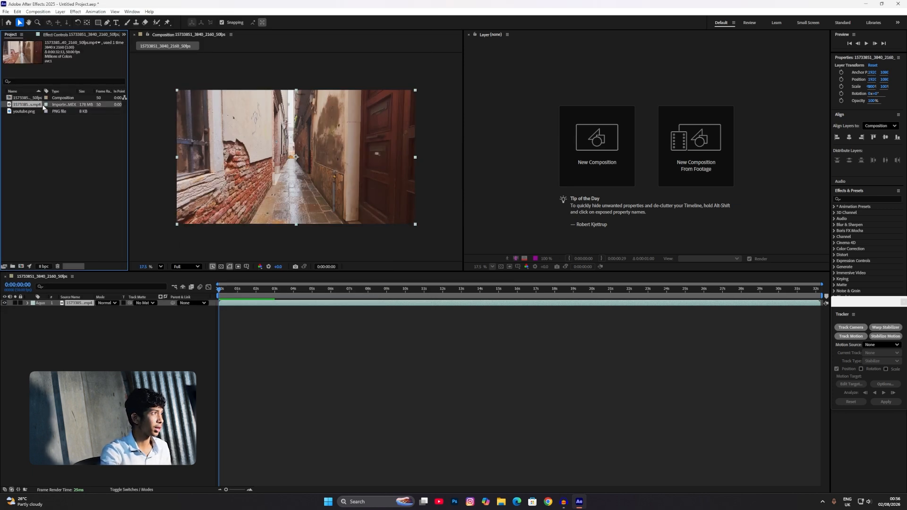
left_click_drag(42, 107, 54, 313)
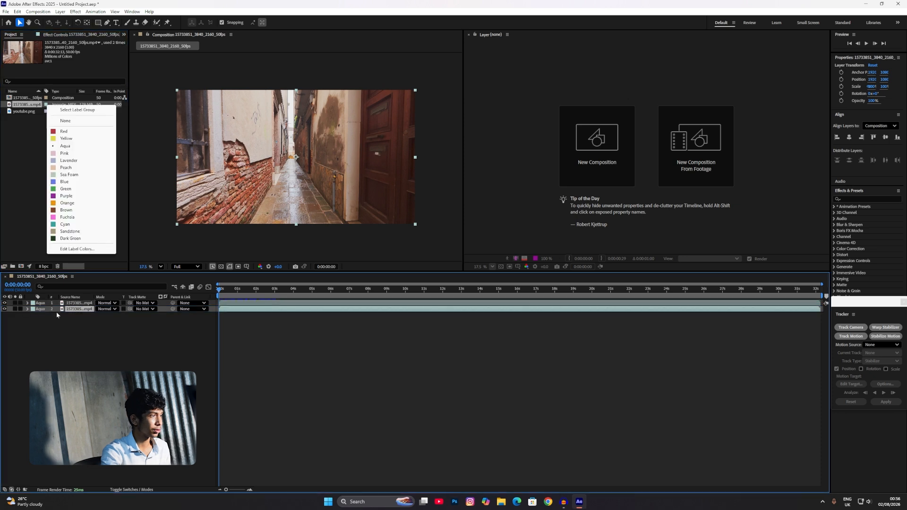
left_click(68, 310)
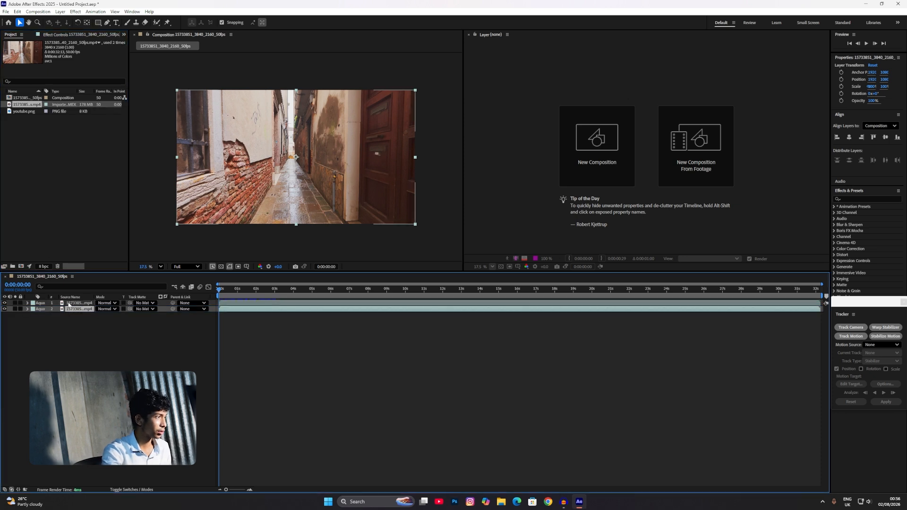
left_click(73, 305)
key("Delete")
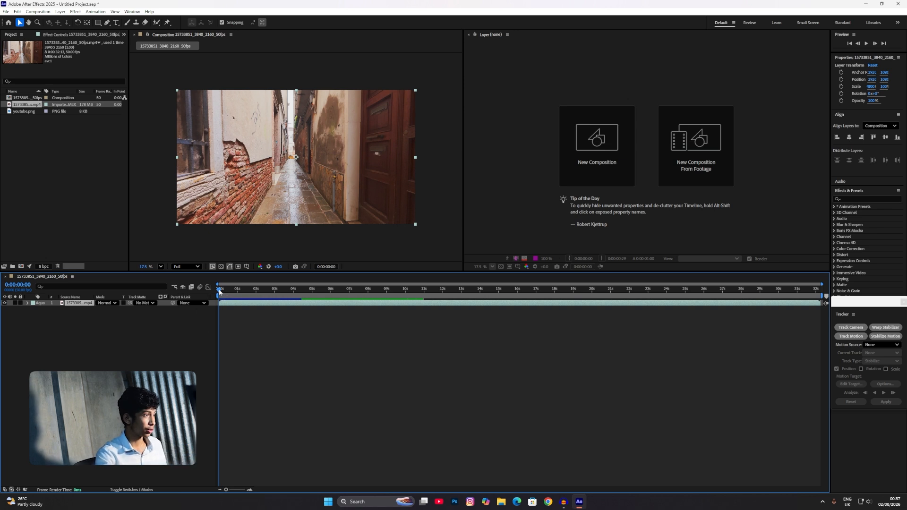
Step: Split the alley video layer at 0:00:17:28 and again at 0:00:26:08
left_click_drag(226, 294, 547, 305)
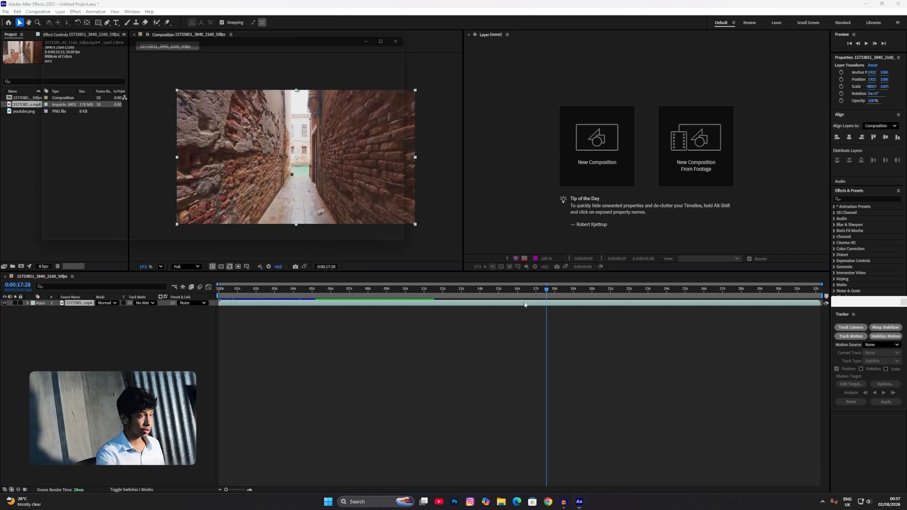
left_click(414, 35)
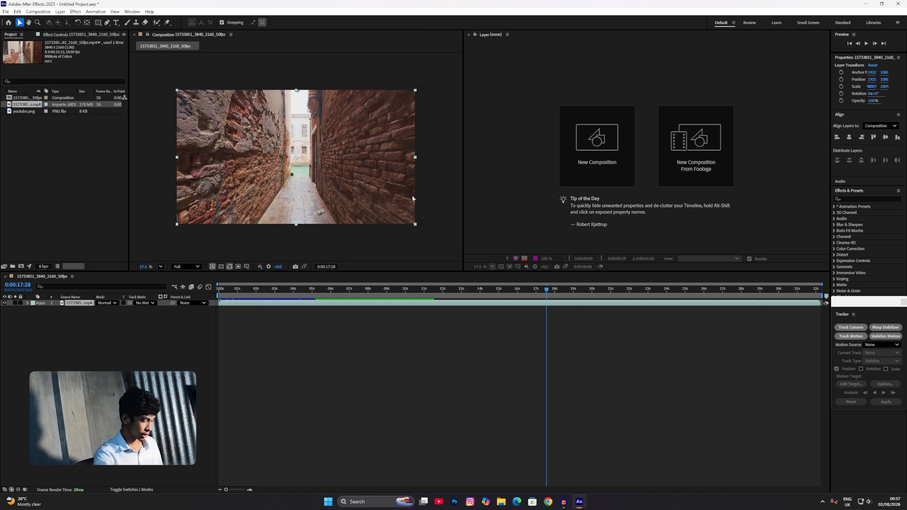
key("ctrl+shift+d")
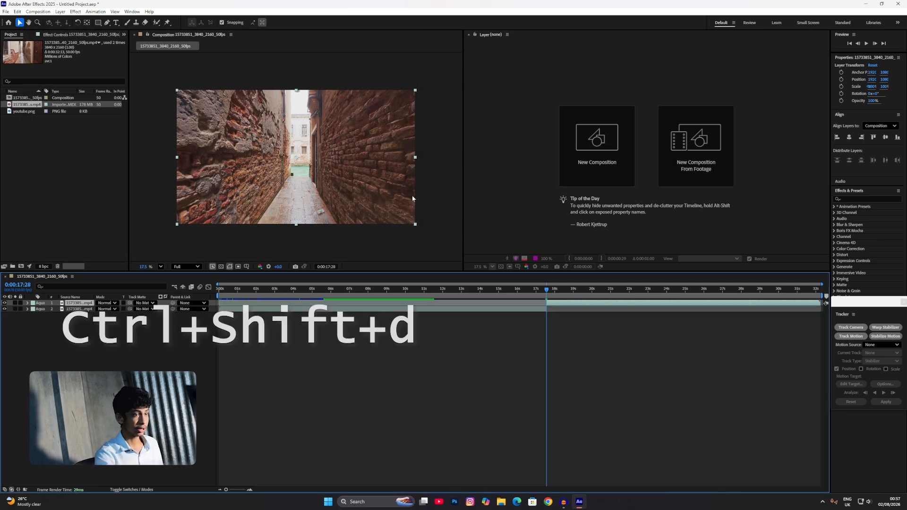
left_click_drag(548, 290, 707, 293)
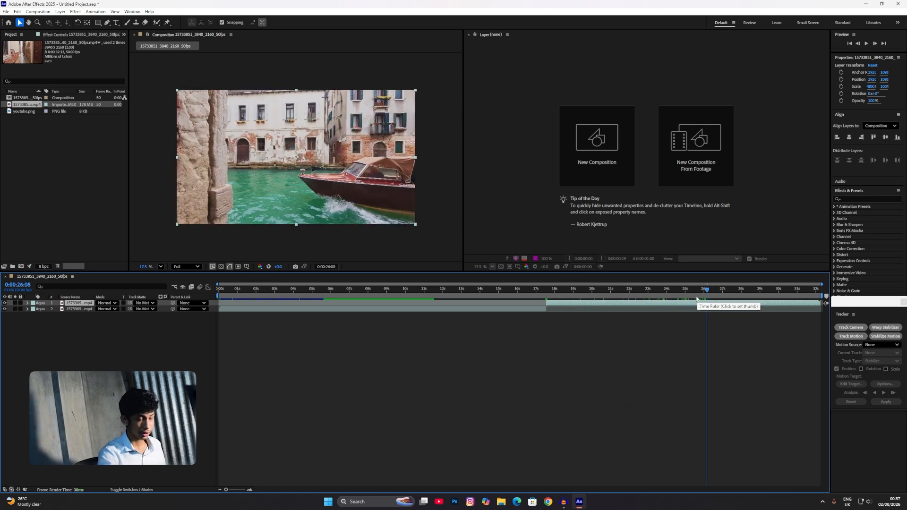
key("ctrl+d")
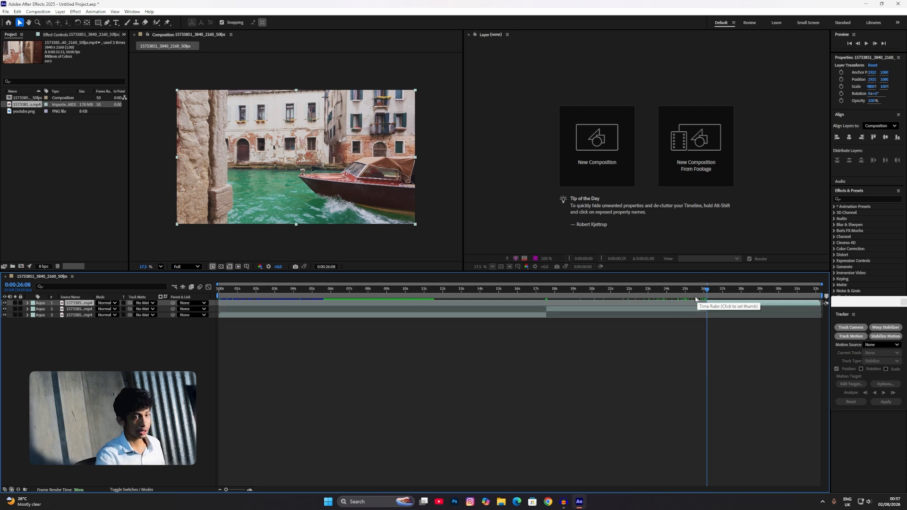
Step: Delete the last and the first segment of the split video, keeping only the middle segment
left_click(687, 396)
left_click(752, 304)
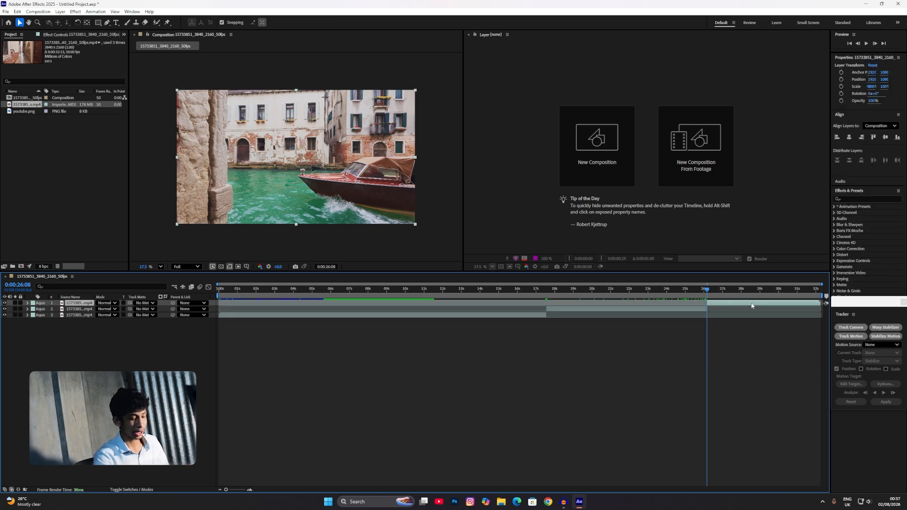
key("Delete")
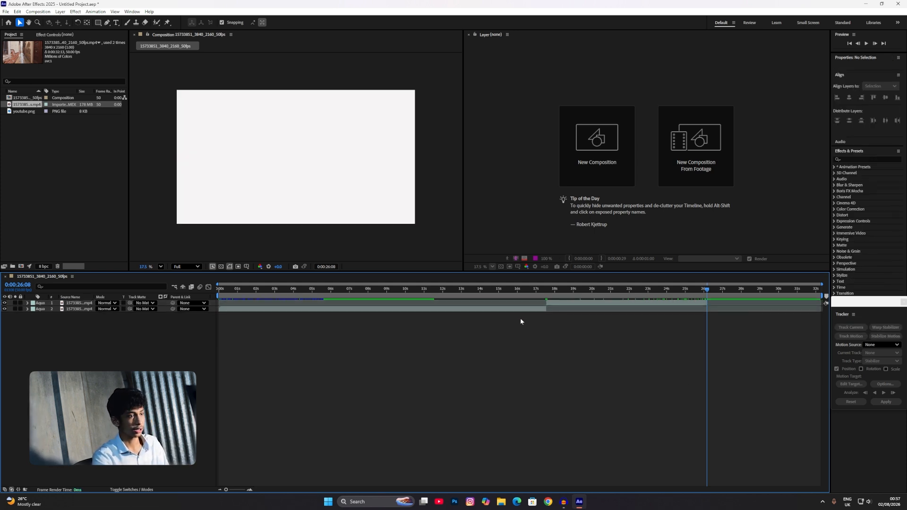
left_click(508, 311)
key("Delete")
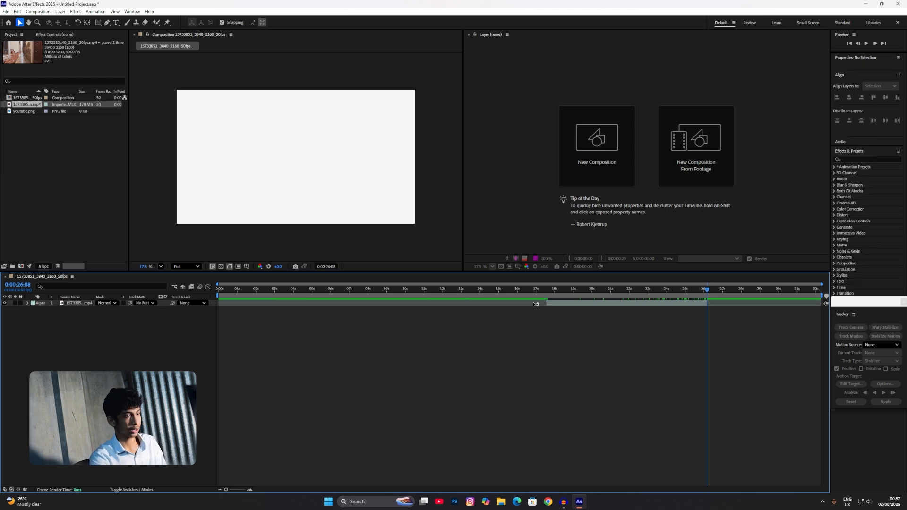
Step: Move the remaining video segment earlier in the timeline so it starts at about 2.6 seconds
left_click(566, 304)
left_click_drag(566, 304, 289, 354)
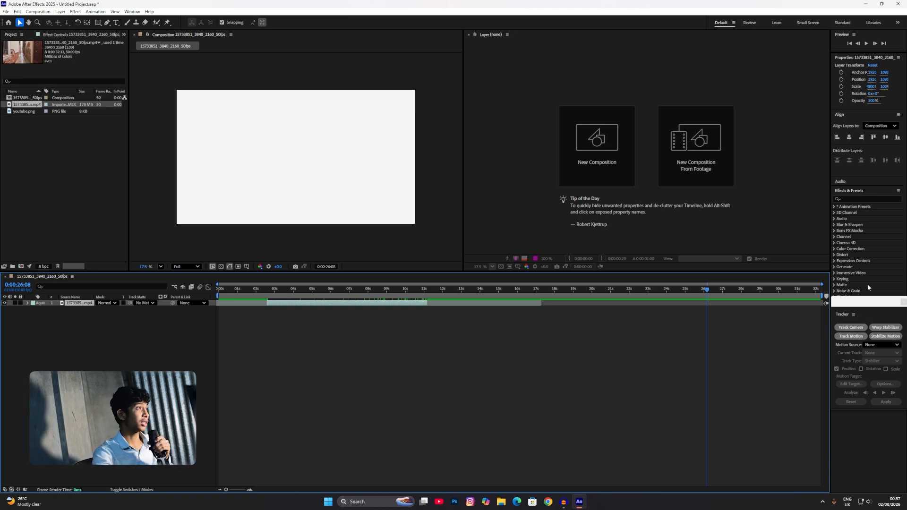
left_click(132, 12)
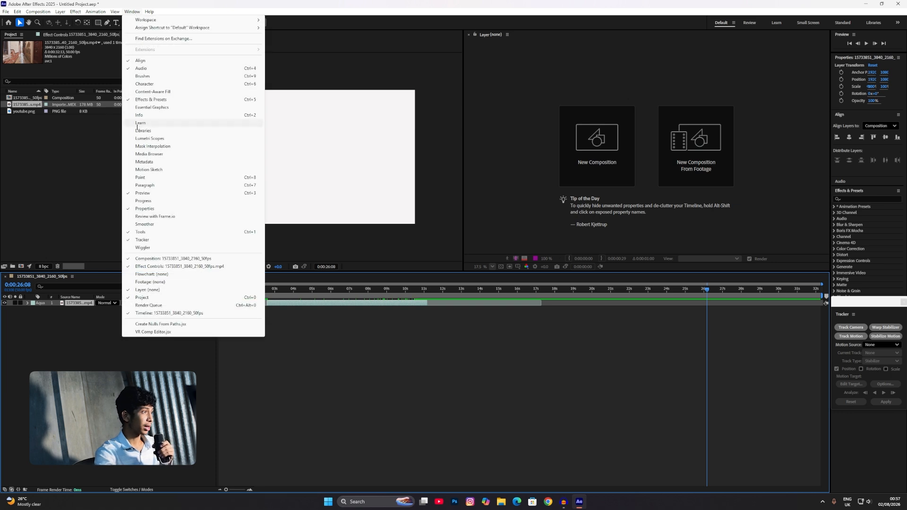
left_click(43, 355)
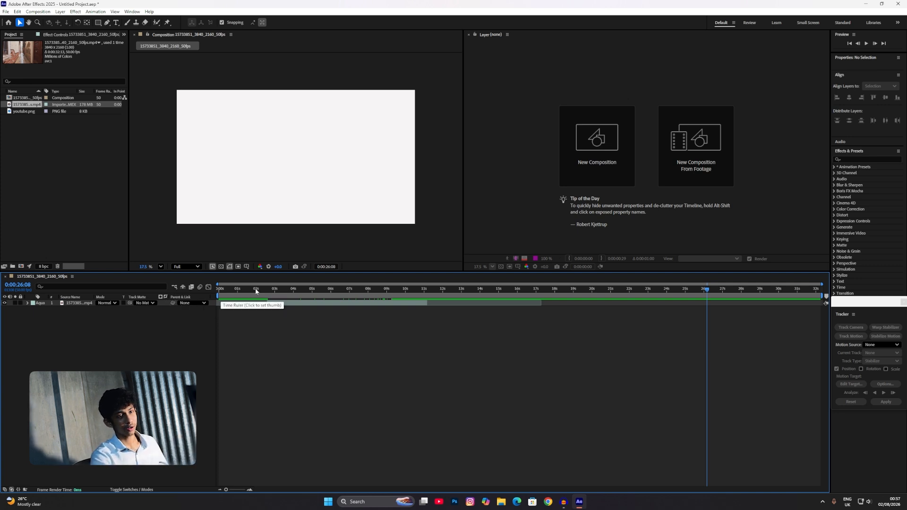
Step: Search the effects for "3d ca" and apply 3D Camera Tracker to the trimmed video layer
left_click(844, 158)
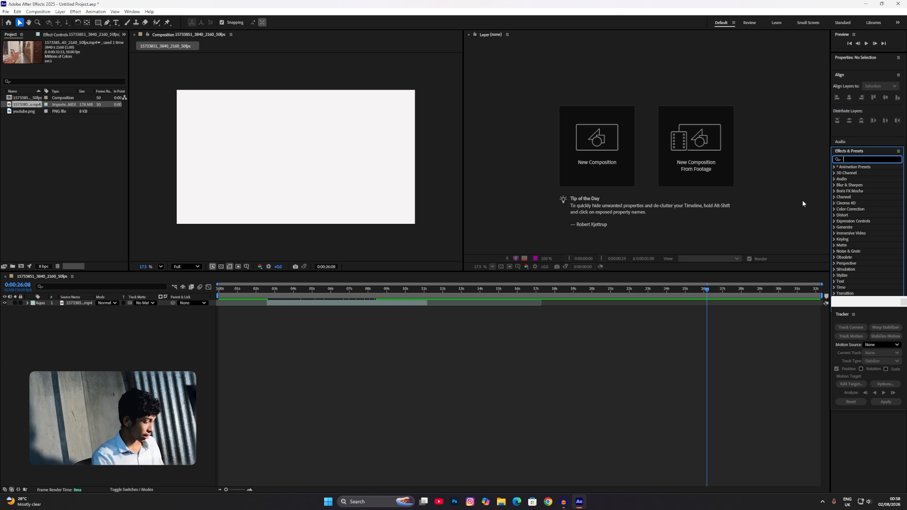
type("3")
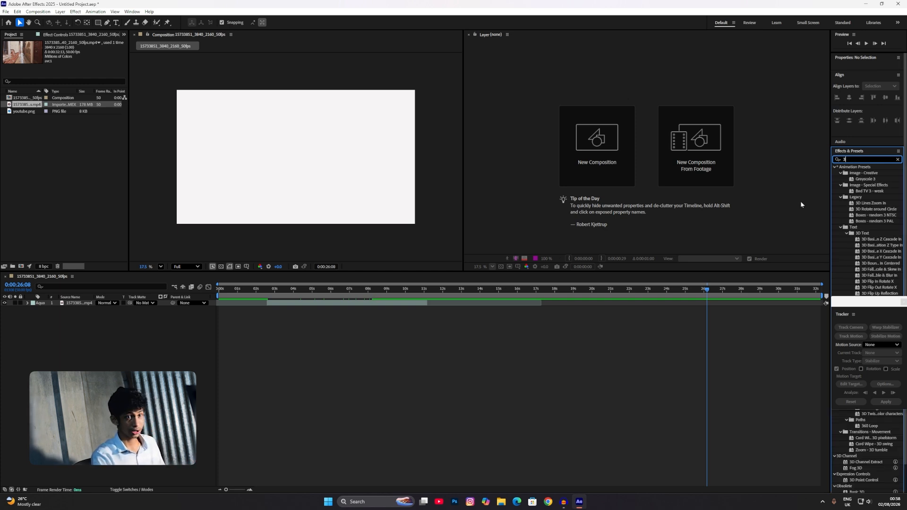
type("d")
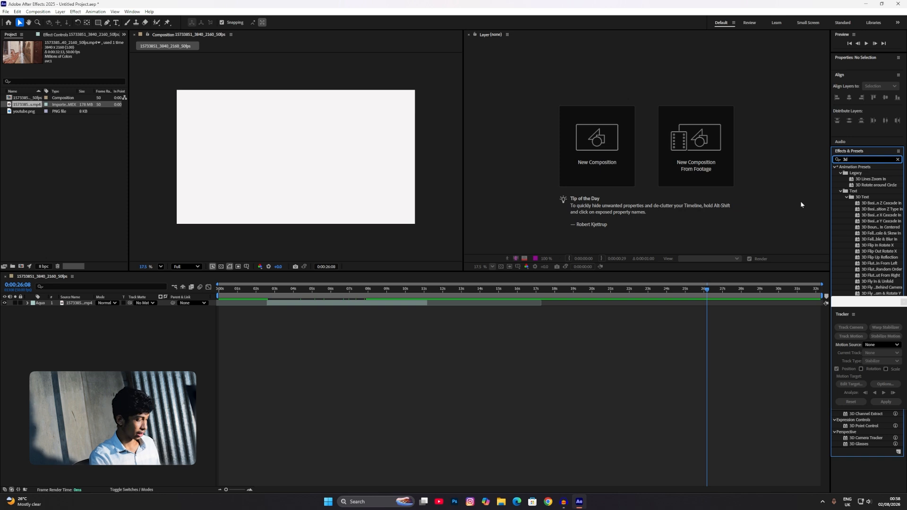
type(" ca")
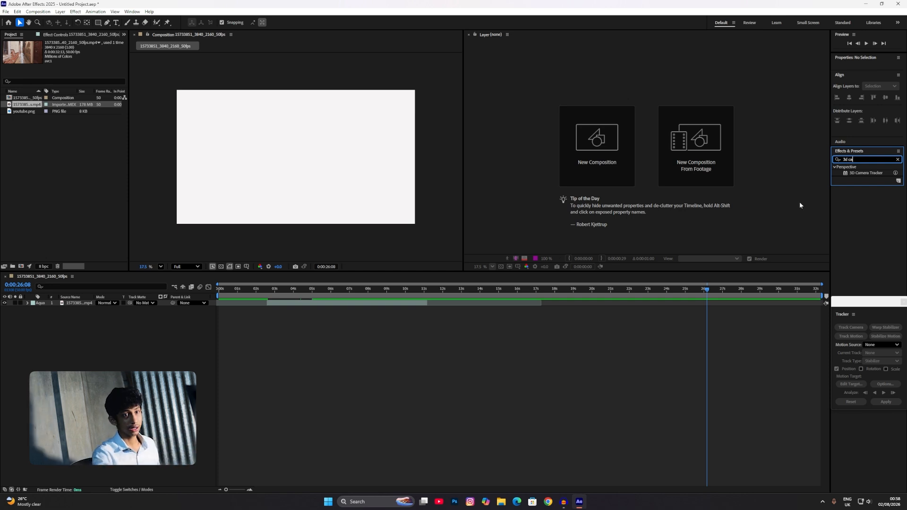
left_click_drag(880, 173, 78, 304)
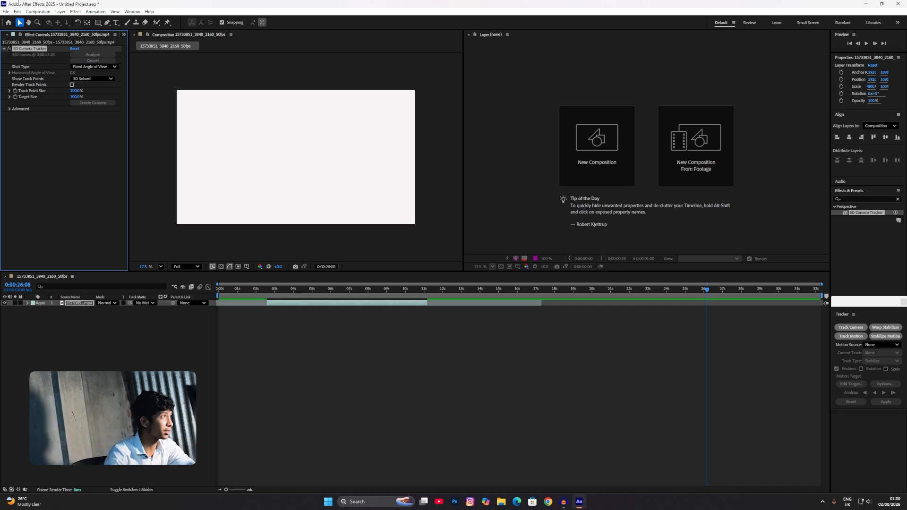
Step: Go to 0:00:03:38, show the camera tracker's solved points and set Track Point Size to 199%
left_click(289, 296)
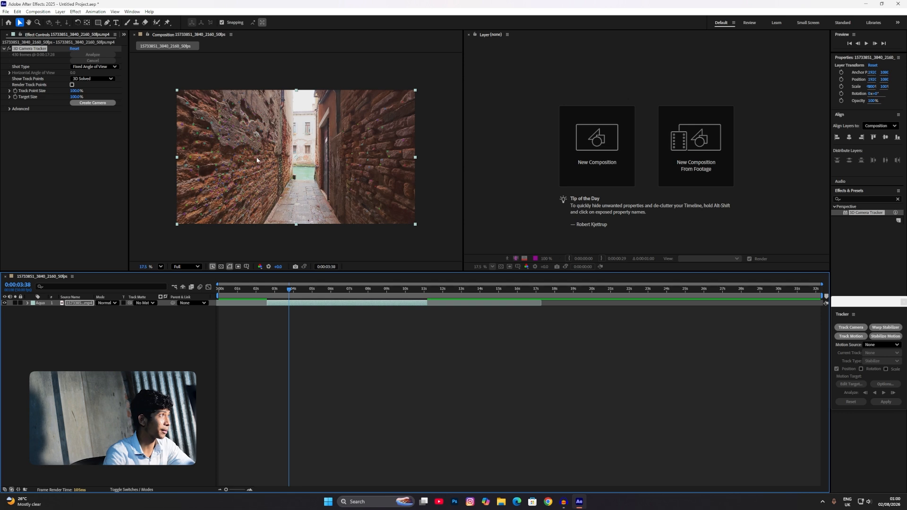
left_click(38, 50)
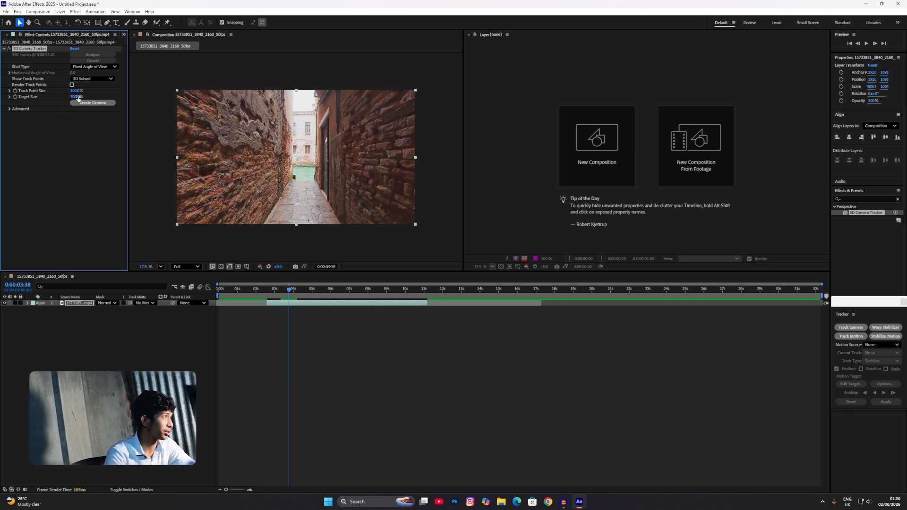
left_click_drag(76, 91, 87, 93)
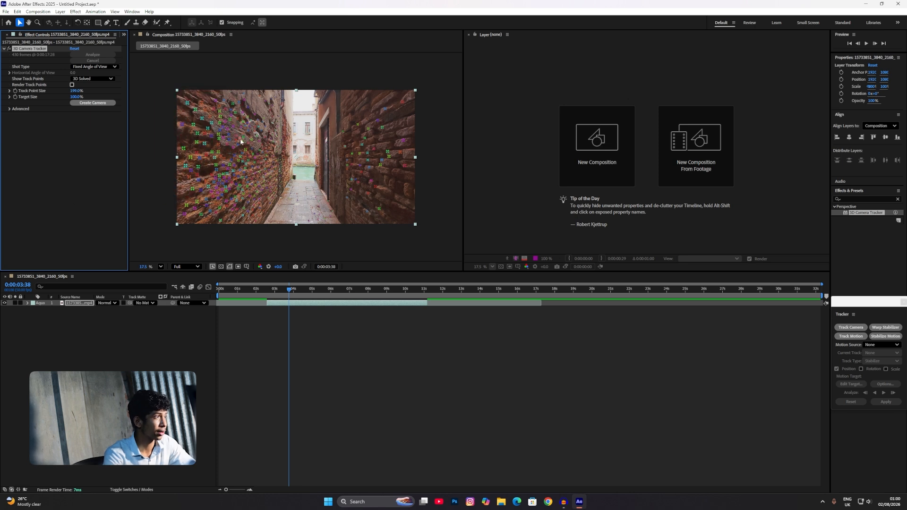
Step: Select a group of track points on the alley's left brick wall and create a solid and camera from them
scroll(313, 162, "up", 1)
scroll(314, 163, "up", 1)
scroll(326, 158, "down", 2)
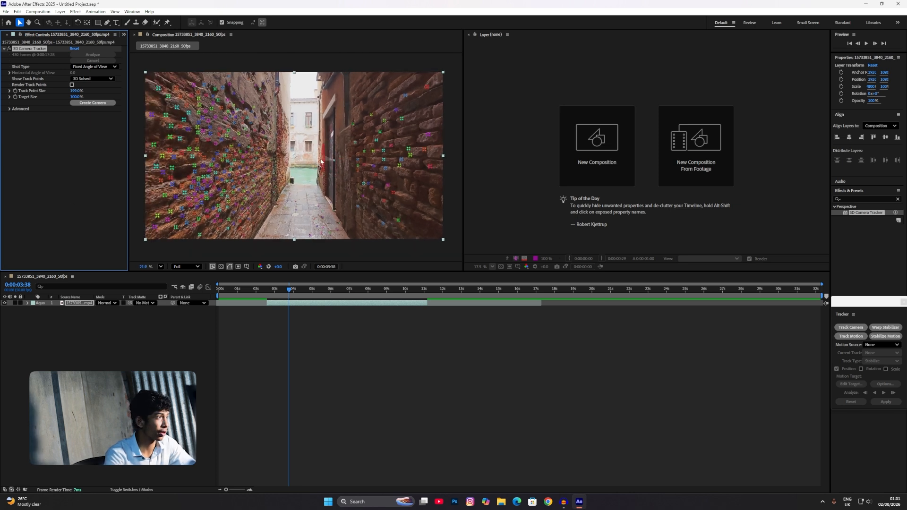
mouse_move(239, 145)
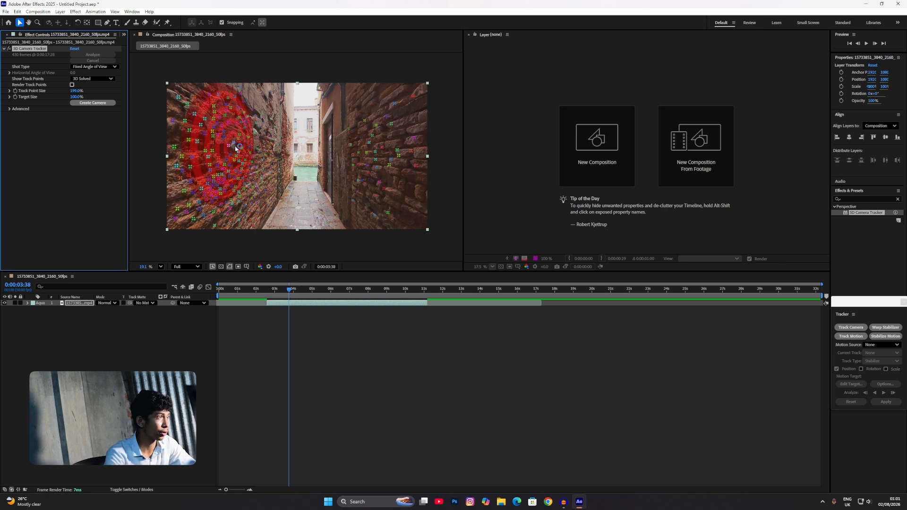
left_click(235, 151)
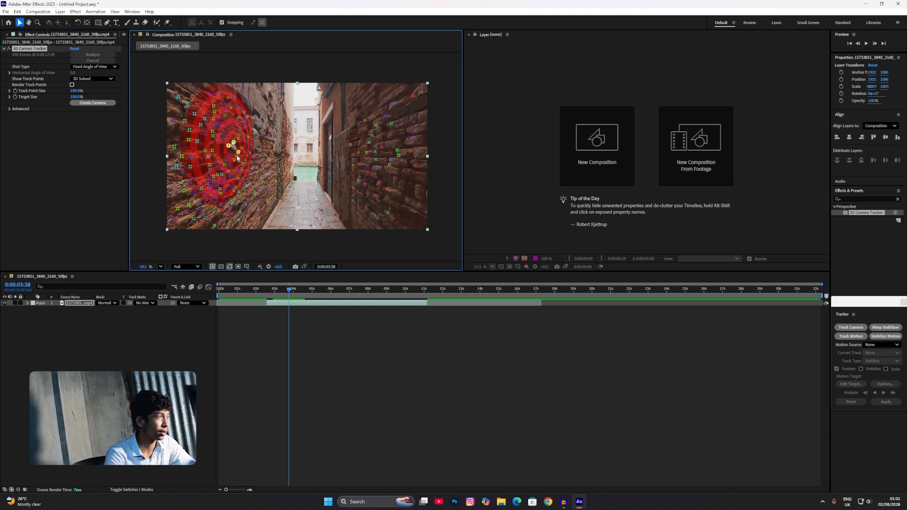
right_click(218, 141)
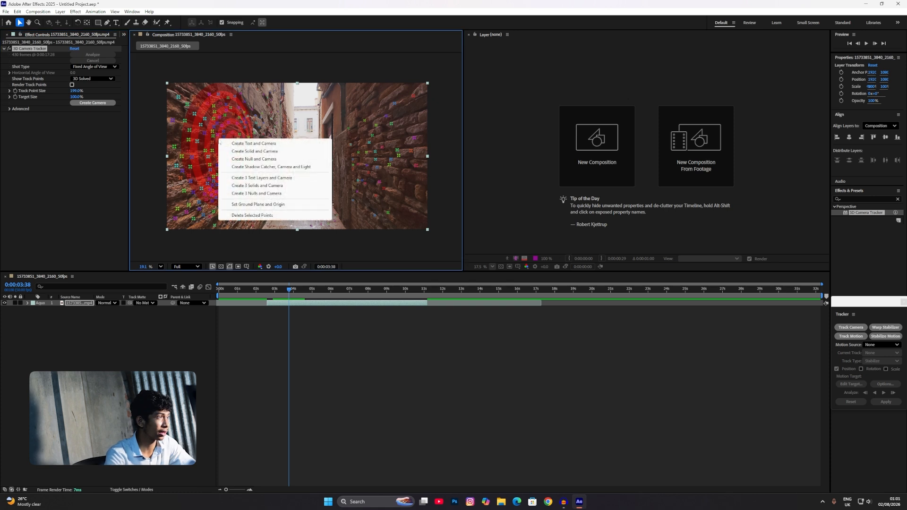
left_click(252, 152)
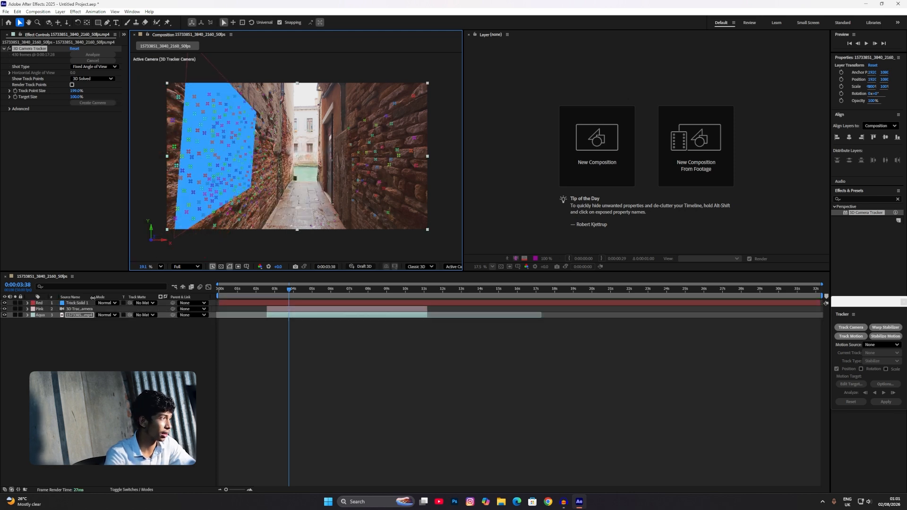
Step: Scale Track Solid 1 down to about half size on the brick wall and pre-compose it, leaving its attributes in the main composition
left_click(79, 303)
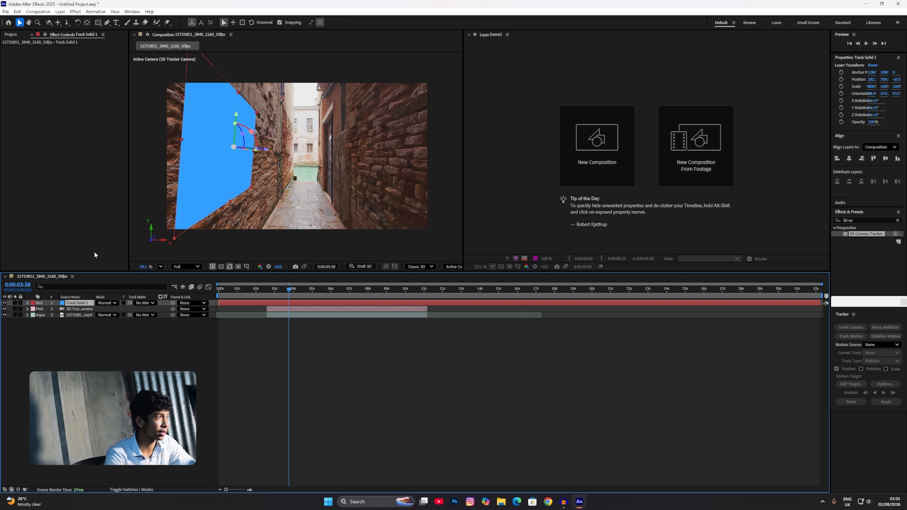
left_click_drag(175, 230, 183, 188)
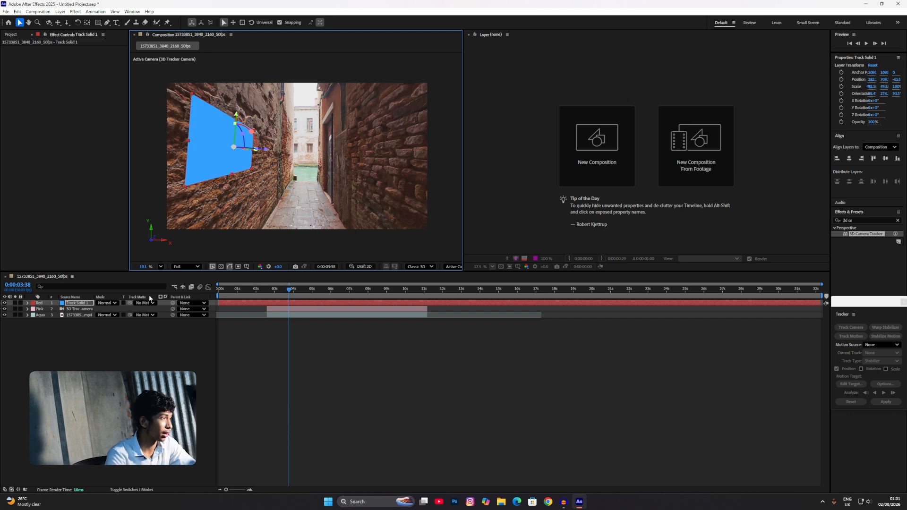
left_click(85, 304)
right_click(83, 304)
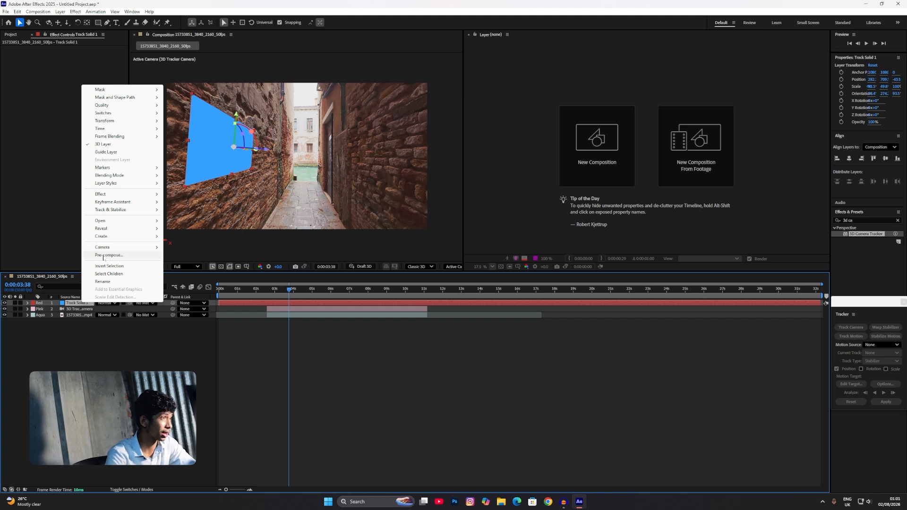
left_click(104, 255)
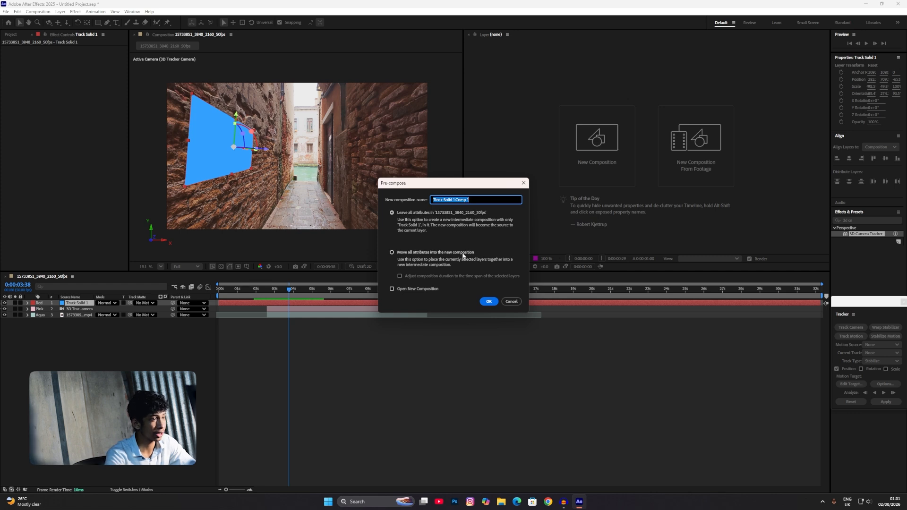
left_click(488, 302)
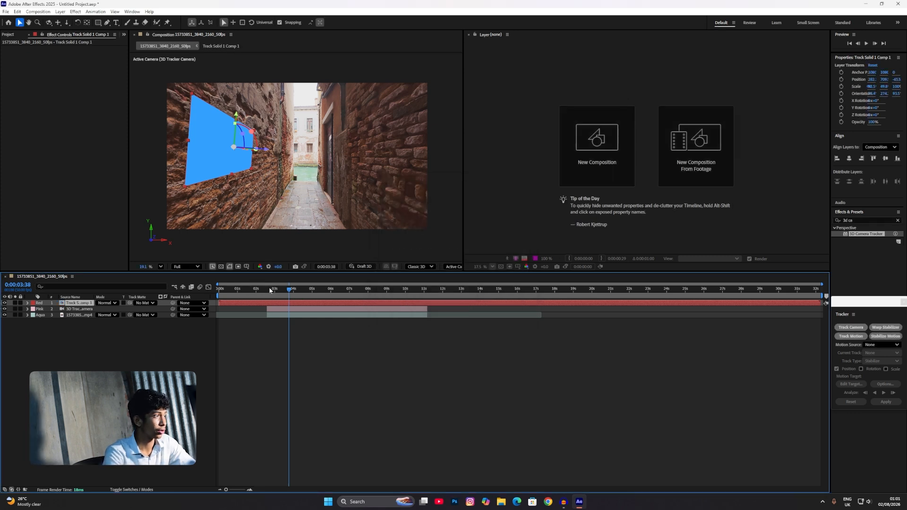
Step: Open the pre-composed Track Solid 1 Comp 1 and add youtube.png as a layer above the blue solid
double_click(83, 304)
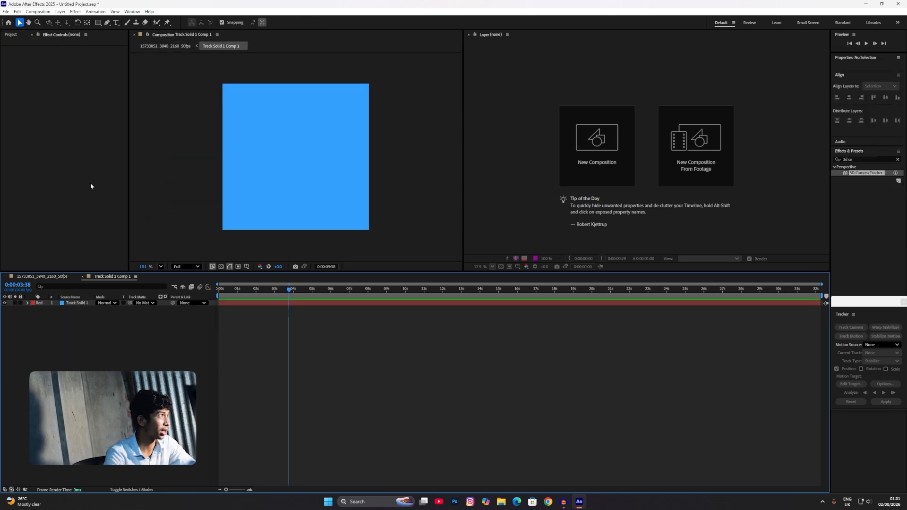
left_click(12, 34)
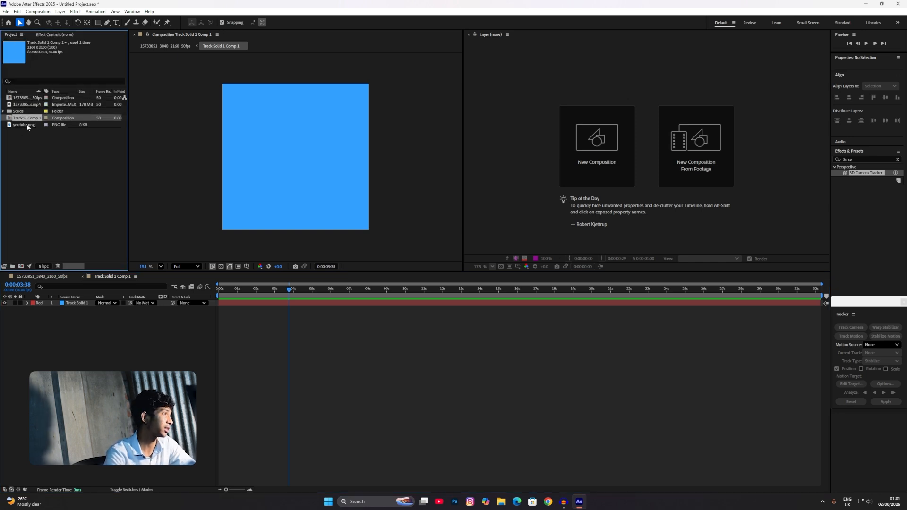
left_click_drag(30, 126, 239, 303)
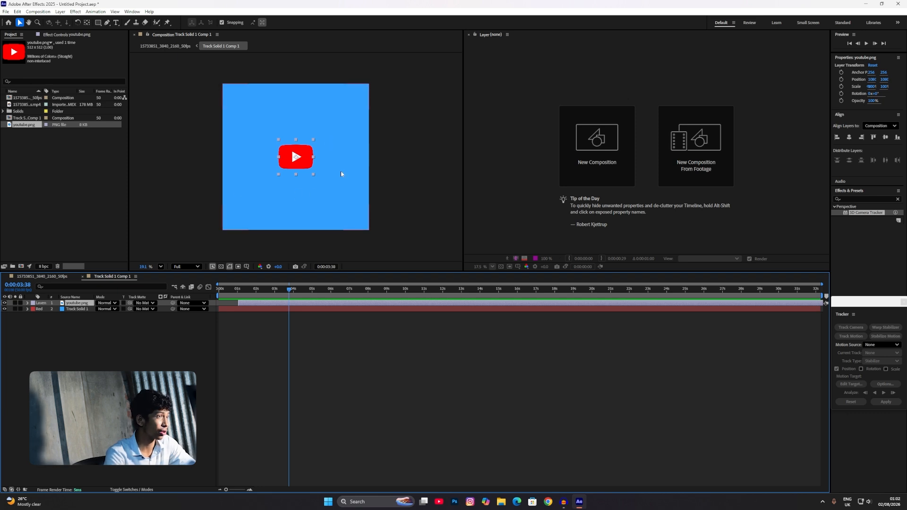
Step: Hide the Track Solid 1 layer inside Track Solid 1 Comp 1 and return to the main alley composition
left_click(50, 278)
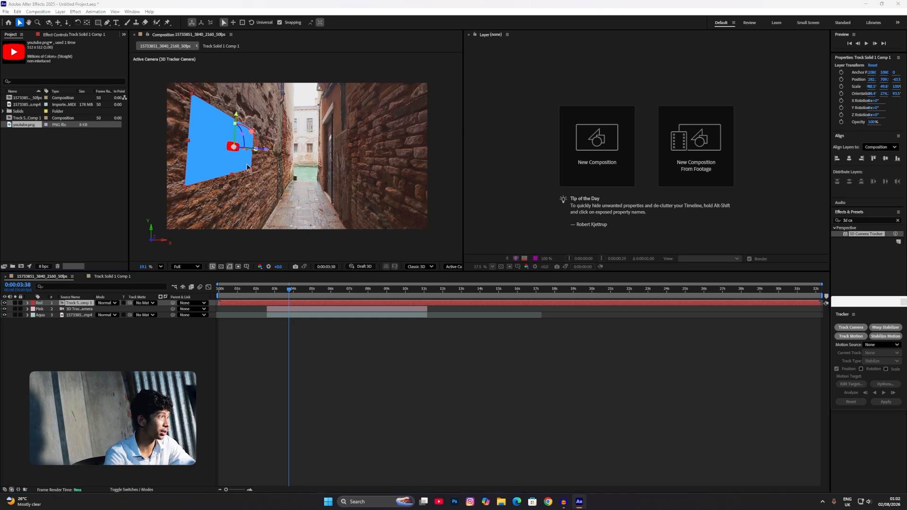
left_click(126, 279)
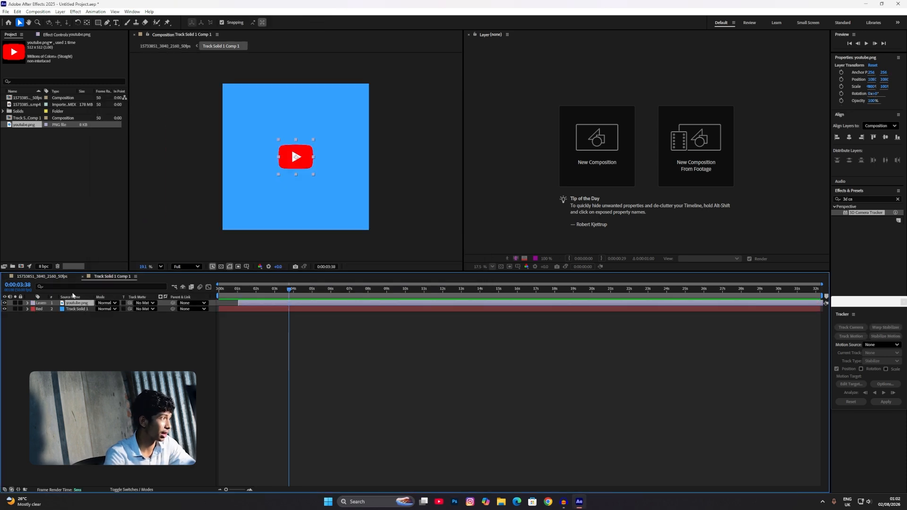
left_click(5, 309)
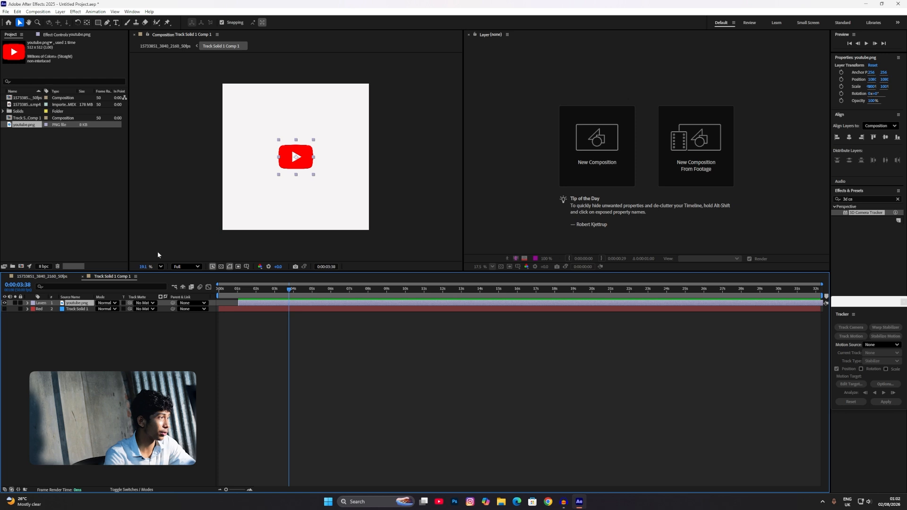
left_click(36, 278)
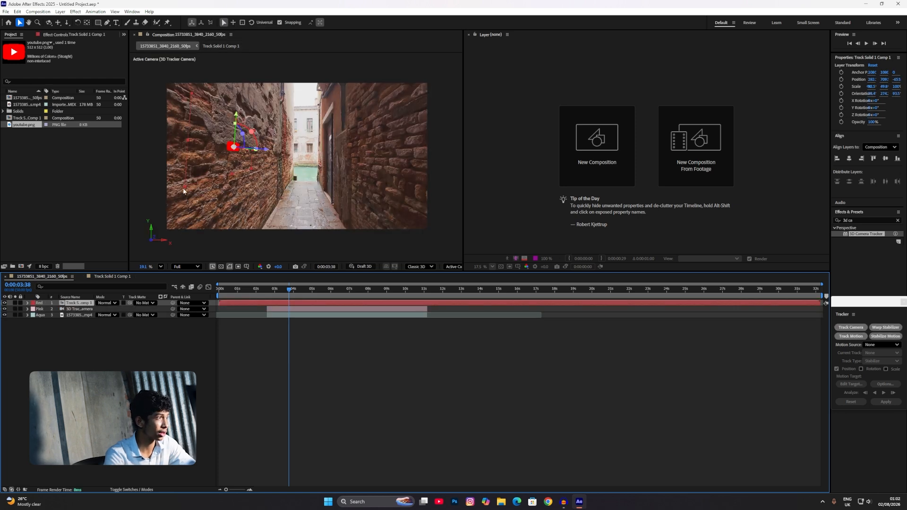
Step: Scale up the Track Solid 1 Comp 1 layer to enlarge the YouTube logo on the brick wall
left_click(184, 190)
left_click_drag(163, 205, 125, 236)
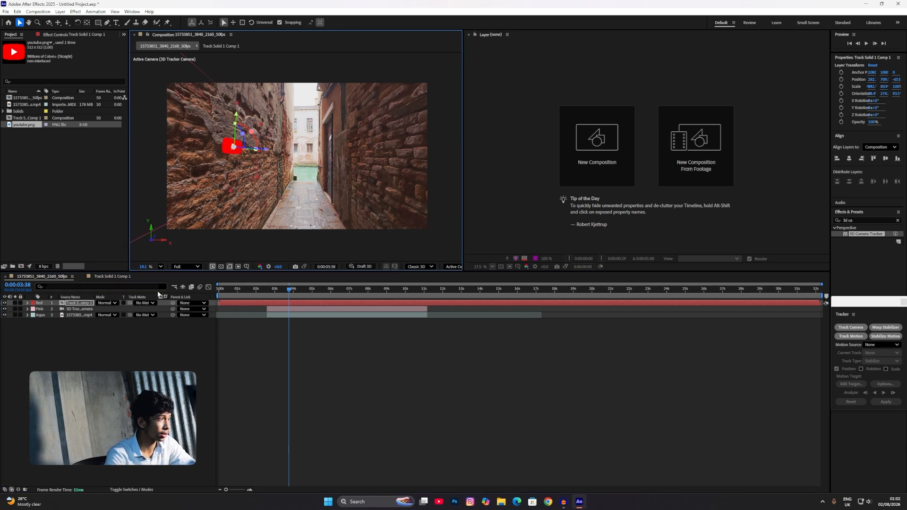
left_click(256, 334)
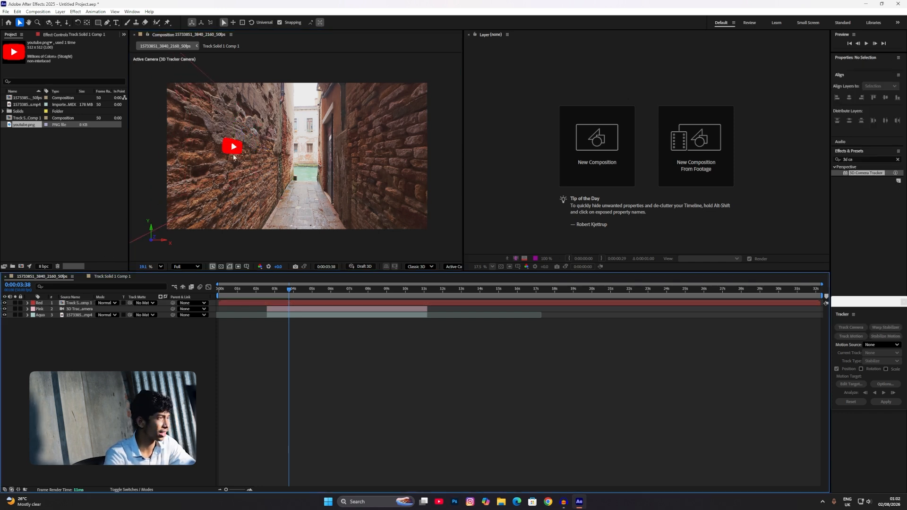
Step: Set the blending mode of the Track Solid 1 Comp 1 layer to Soft Light
scroll(229, 161, "down", 1)
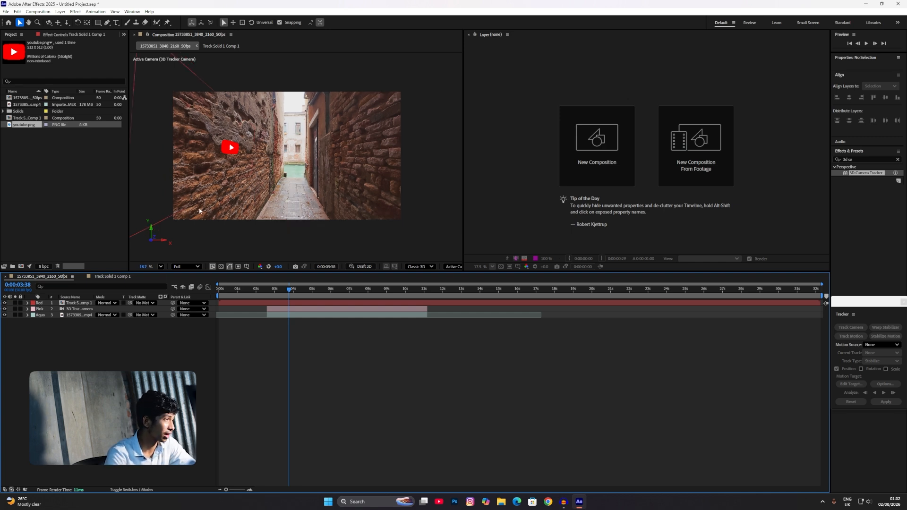
left_click(114, 303)
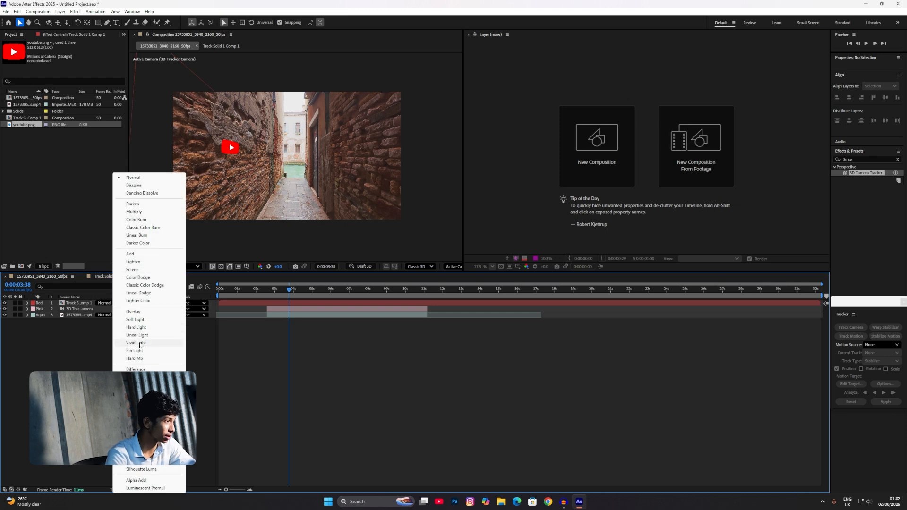
left_click(137, 320)
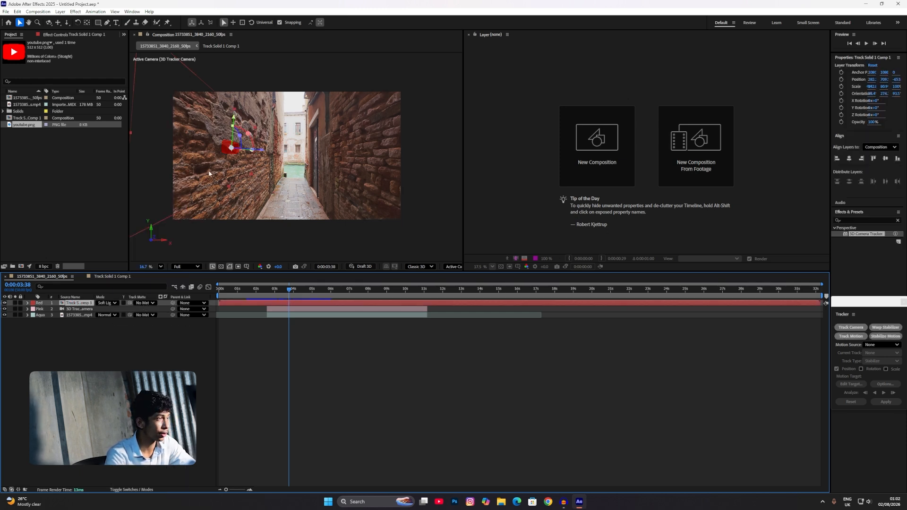
scroll(209, 174, "up", 2)
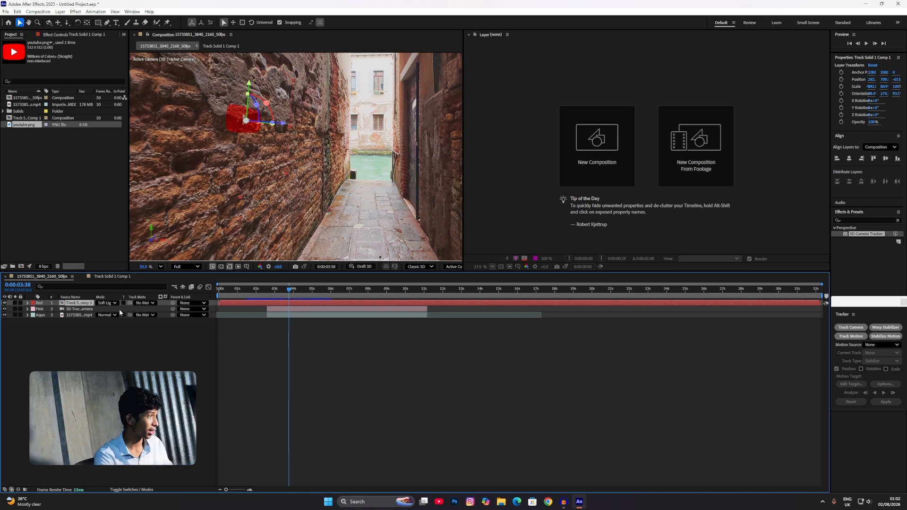
key("F4")
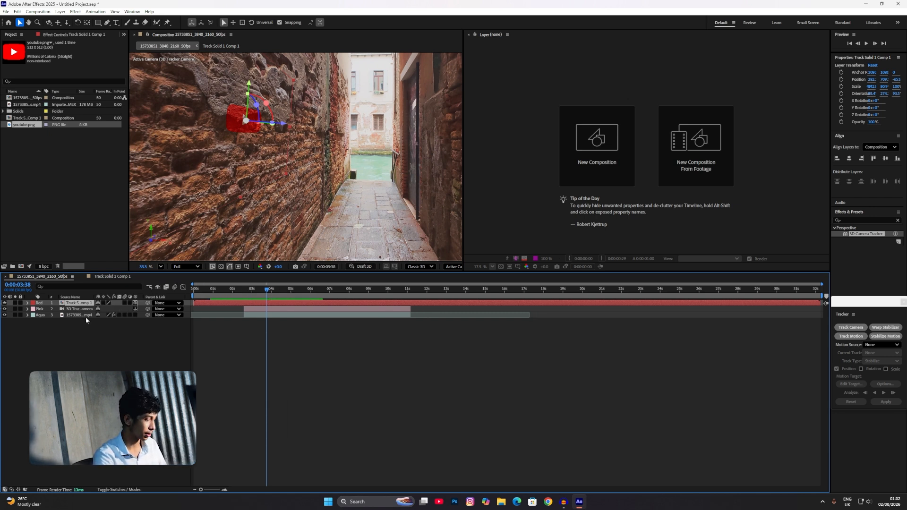
key("F4")
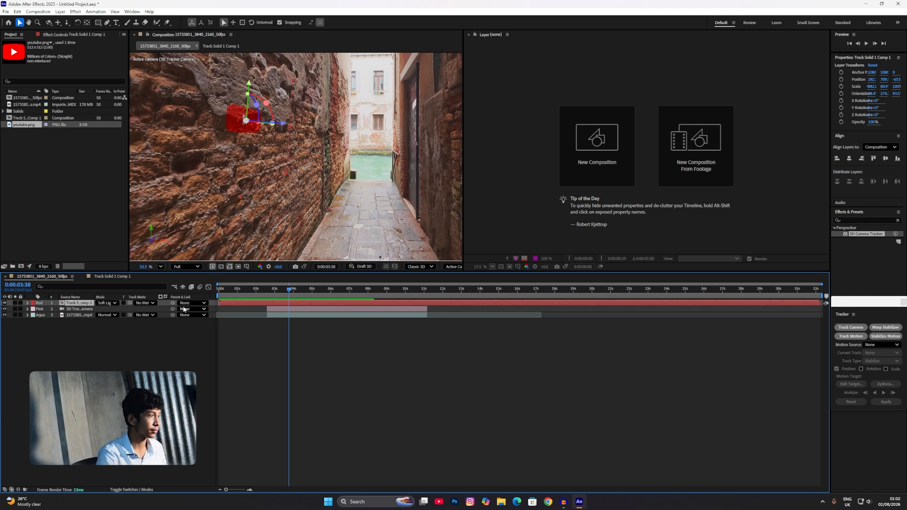
Step: Preview the composition from about 0:00:02:30 to check how the YouTube logo follows the brick wall
left_click_drag(289, 299, 268, 301)
left_click(271, 326)
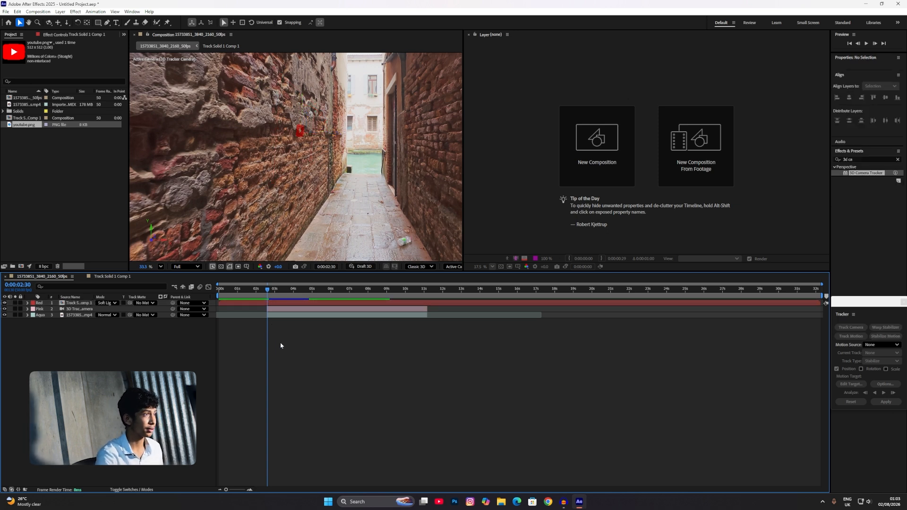
key("space")
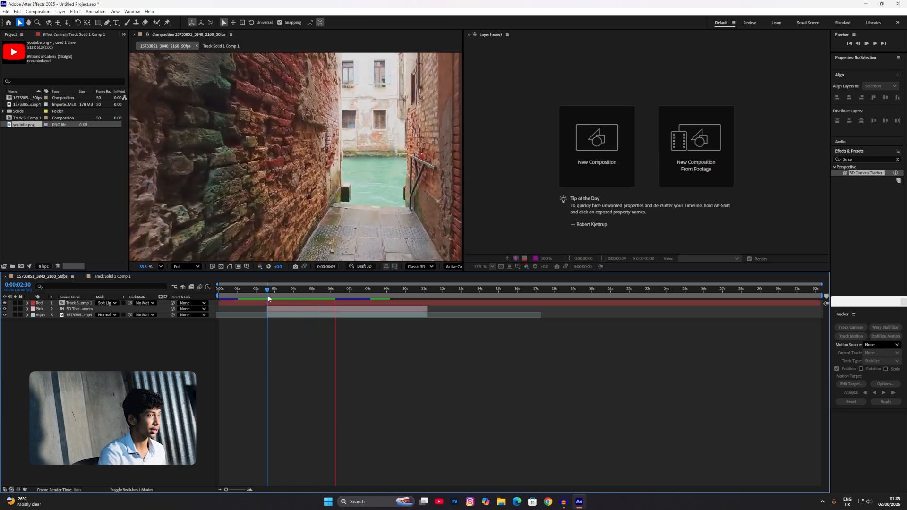
left_click(267, 296)
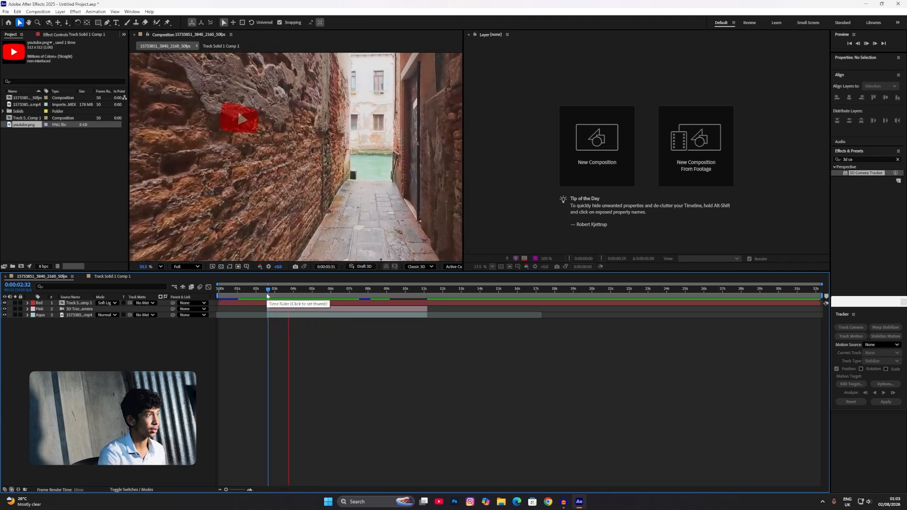
key("space")
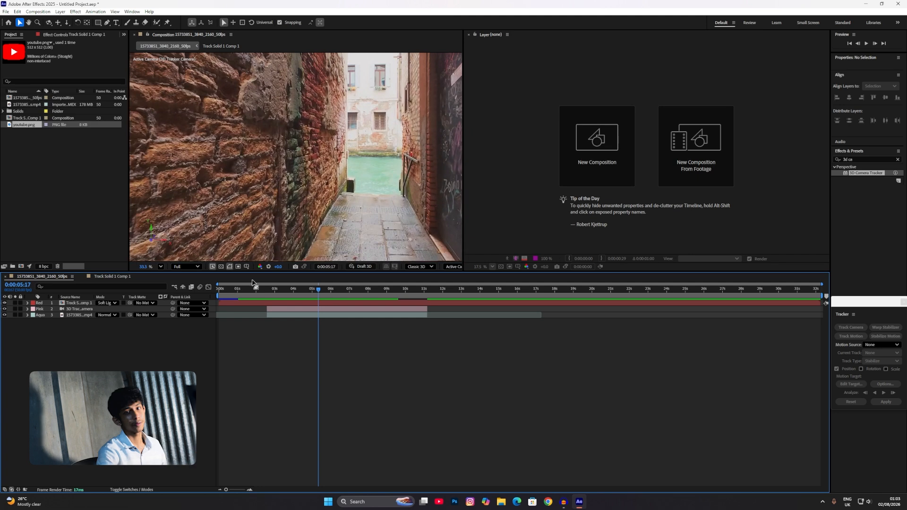